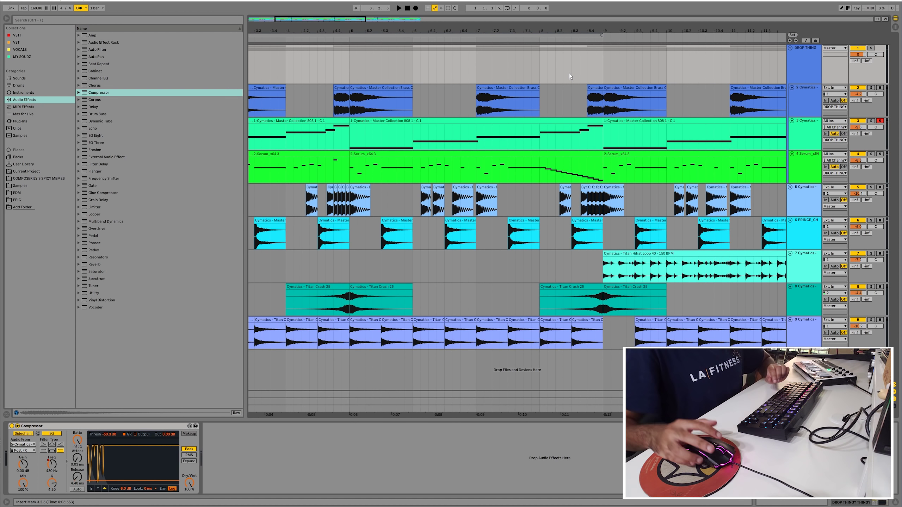
Insert a new MIDI track directly below the green Serum track
left_click(794, 164)
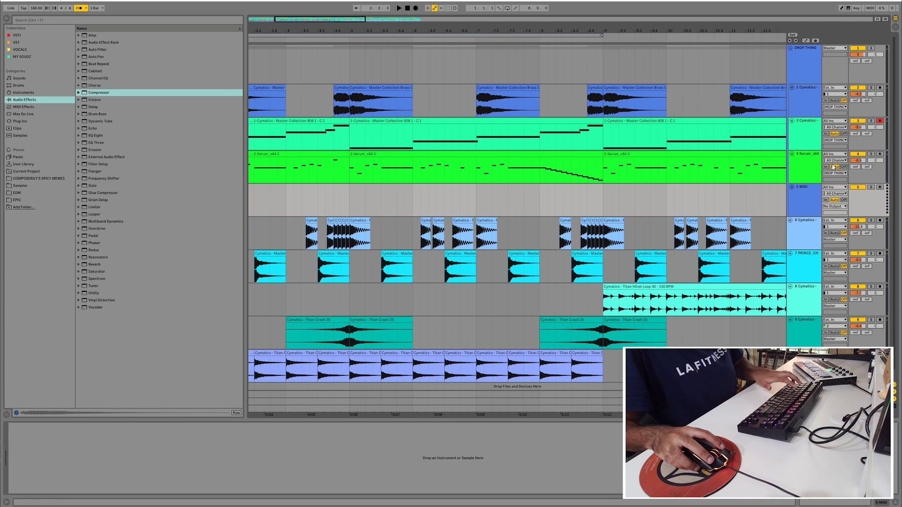
key("ctrl+shift+t")
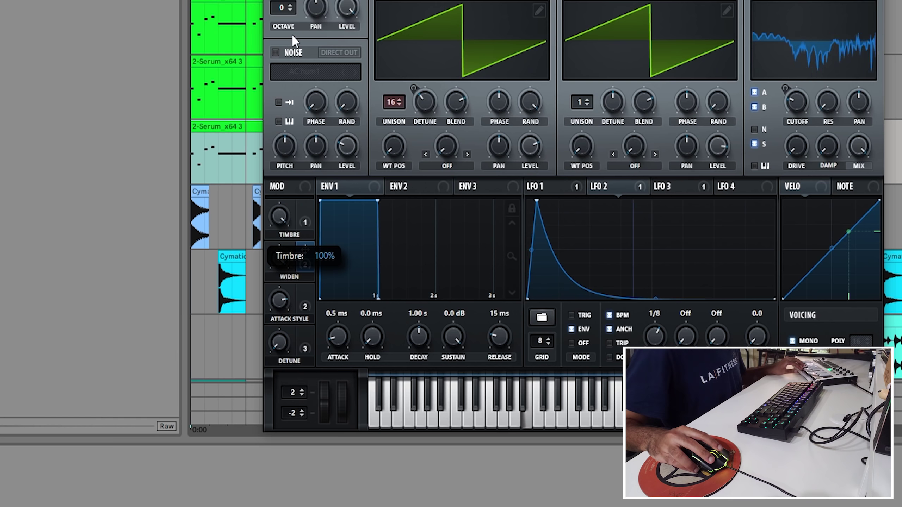
Raise Serum's Detune macro and extend the last G3 note to the end of the clip
left_click_drag(287, 348, 284, 264)
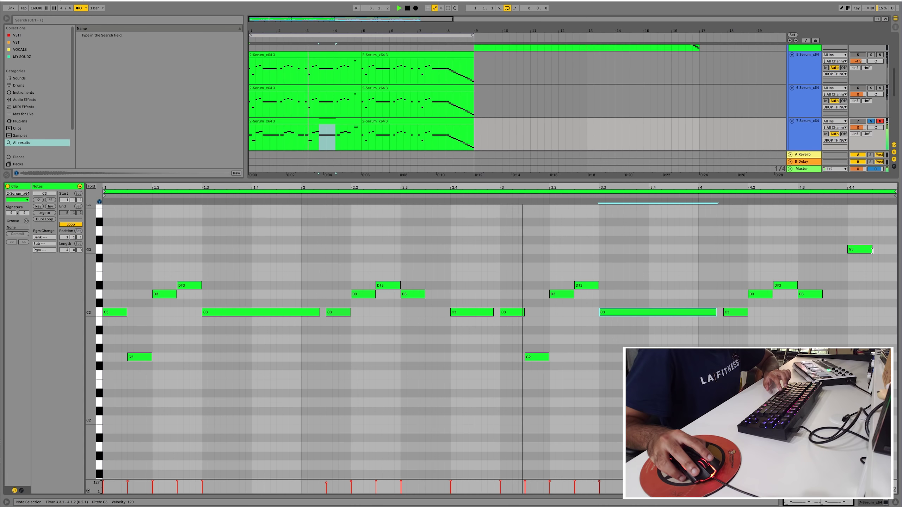
left_click_drag(872, 251, 895, 250)
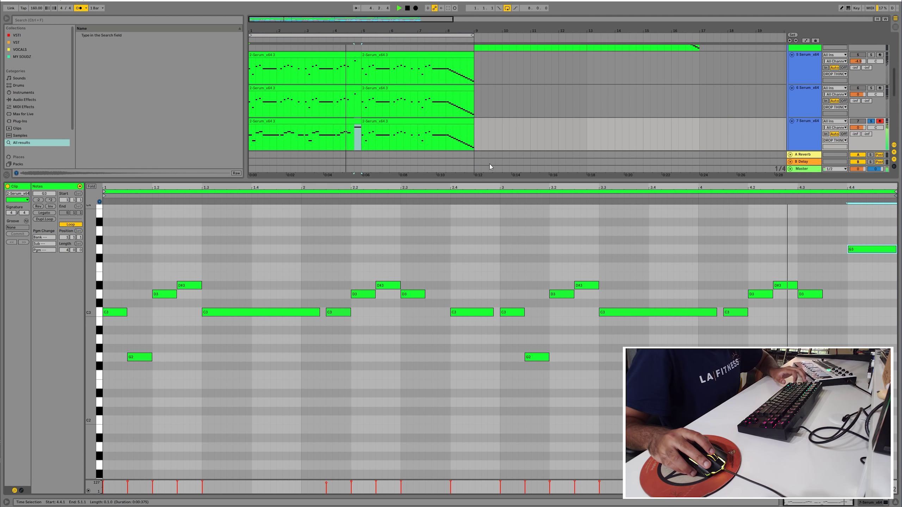
Expose the pitch bend wheel of the third layered Serum as a Pitch Bend parameter and show the automation lanes
left_click(23, 426)
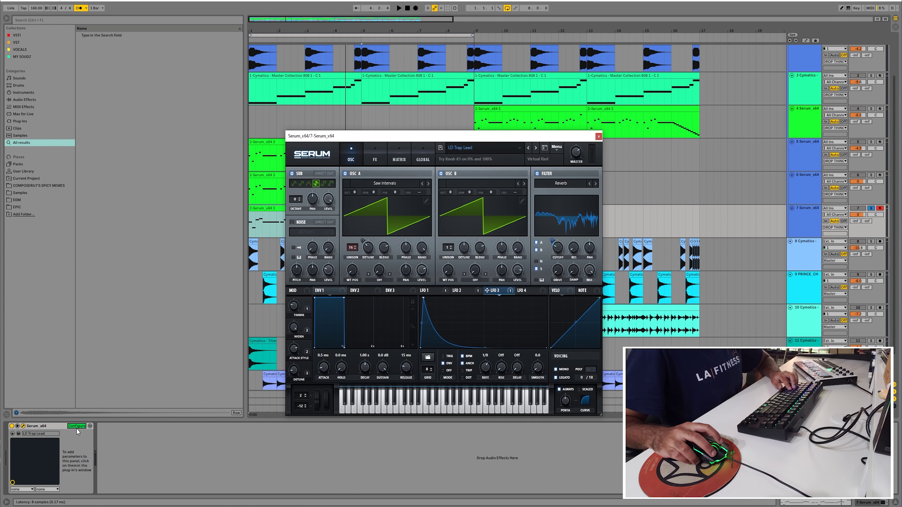
left_click(318, 398)
left_click(76, 426)
left_click(598, 136)
key("minus")
key("minus")
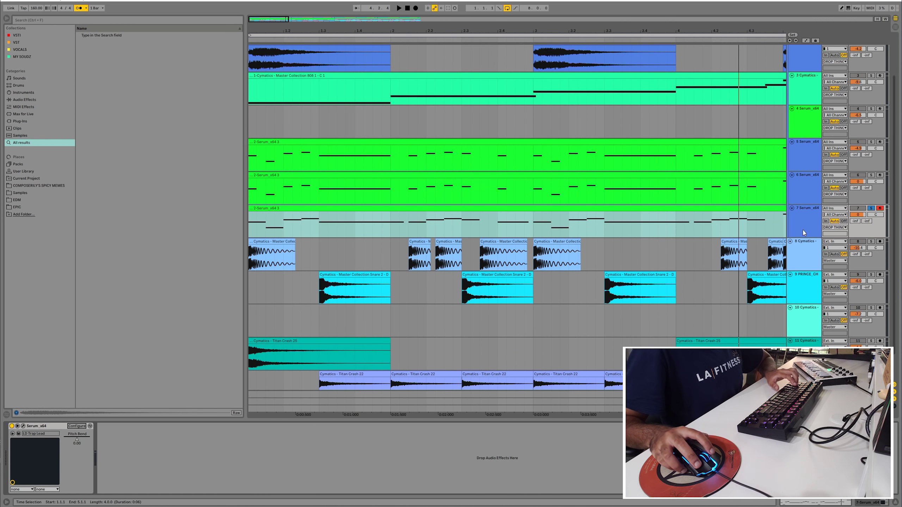
key("a")
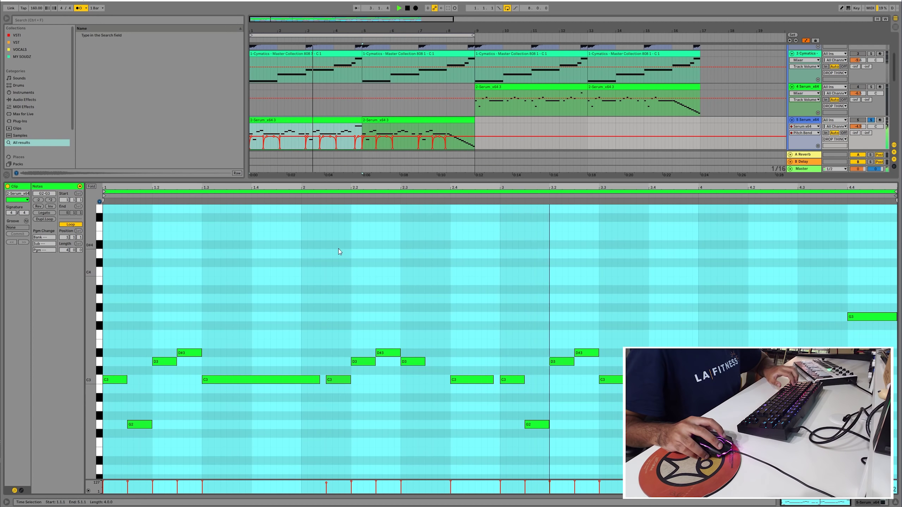
Transpose all notes of the first four-bar Serum clip on the layered lead track down one octave
key("ctrl+a")
key("shift+Down")
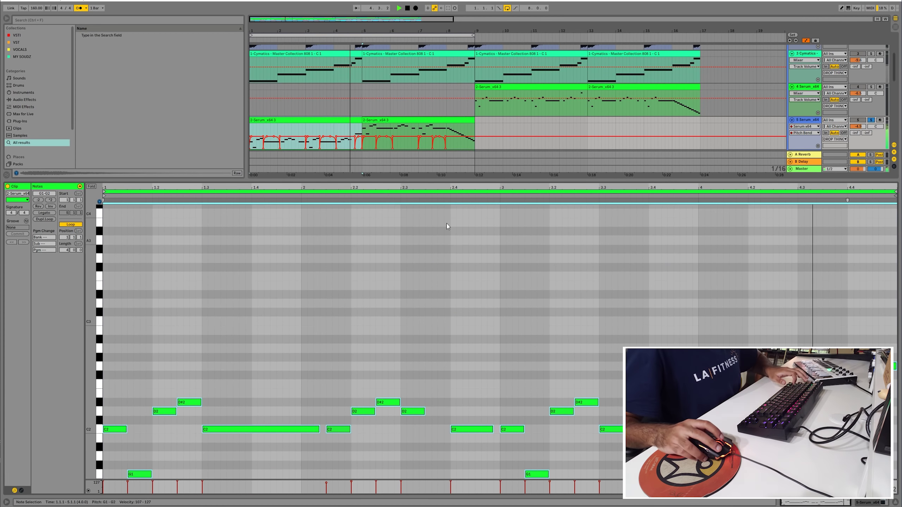
left_click(384, 140)
left_click(374, 179)
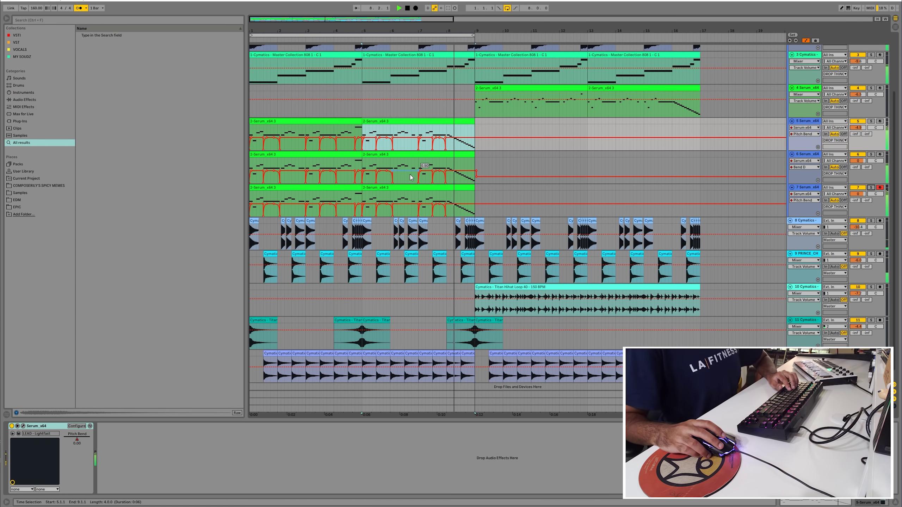
scroll(492, 179, "up", 5)
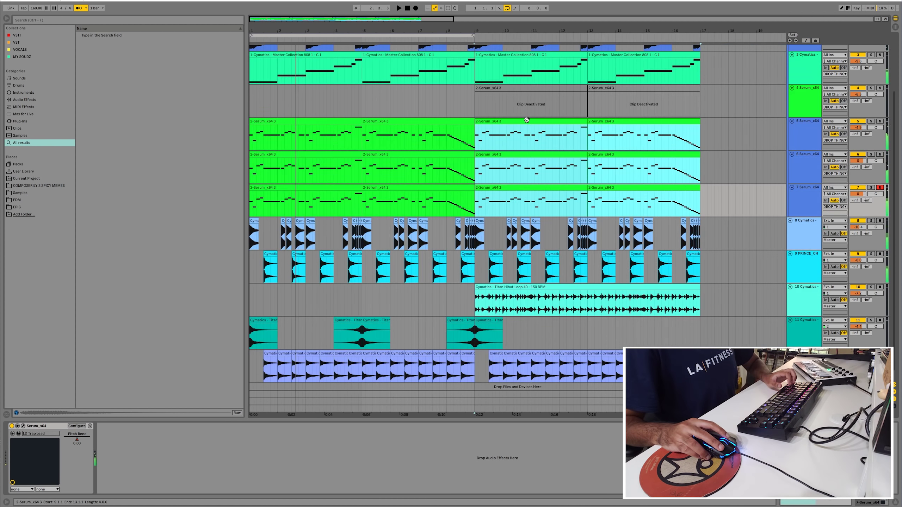
Select the two Serum clips spanning bars 9 to 17 on the first layered lead track
left_click(527, 120)
left_click(597, 120, "shift")
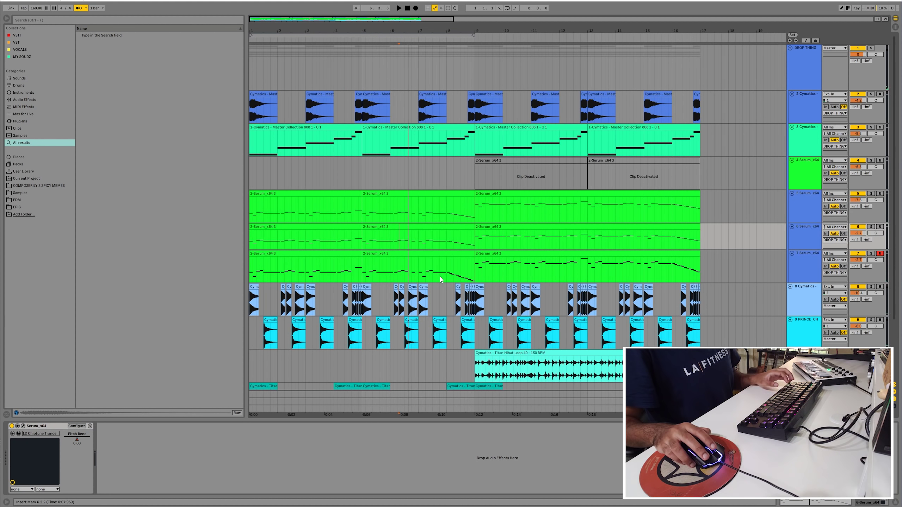
Move the whole arrangement of clips so that the drop starts at bar 17
scroll(497, 301, "down", 3)
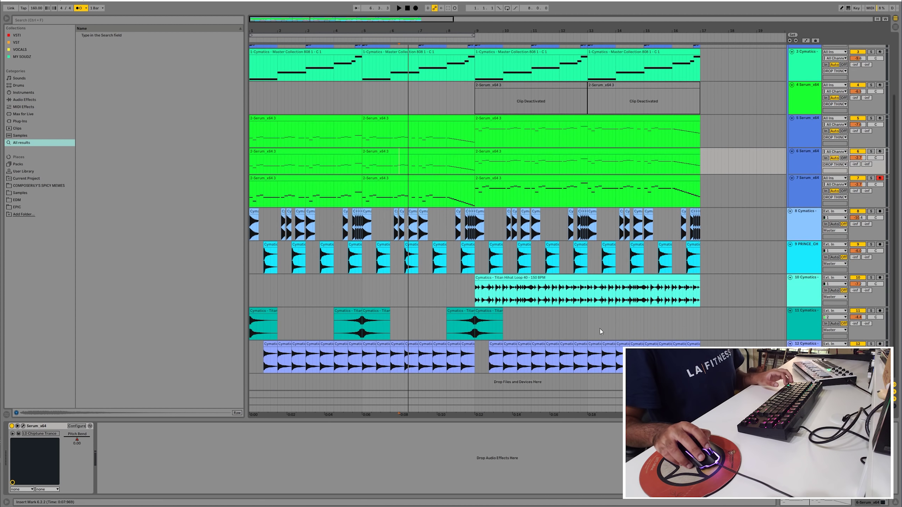
scroll(276, 139, "up", 3)
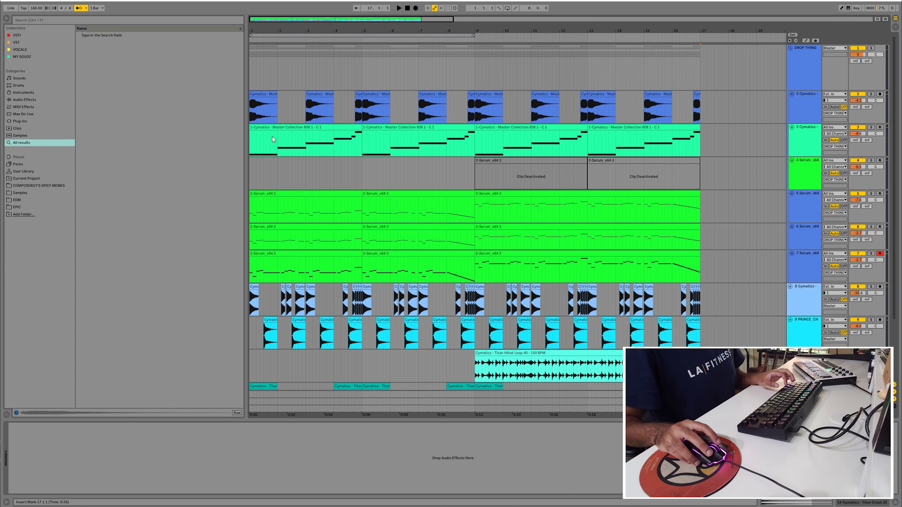
key("ctrl+a")
left_click_drag(276, 140, 737, 129)
left_click(474, 174)
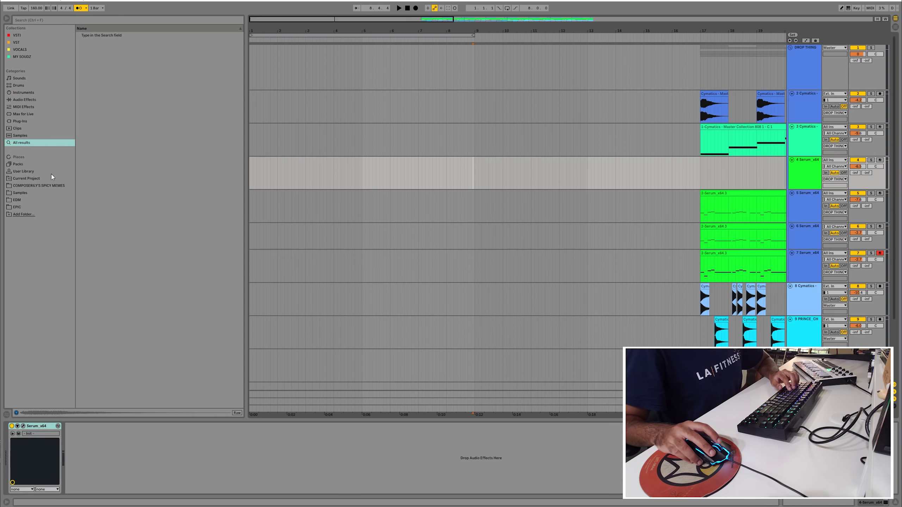
Search the EDM sample folder for "build"
left_click(15, 201)
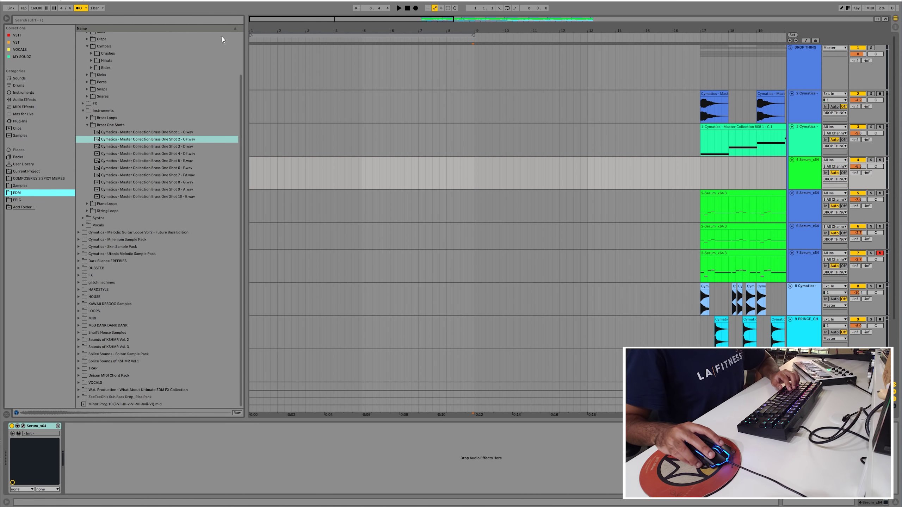
left_click(85, 22)
type("build")
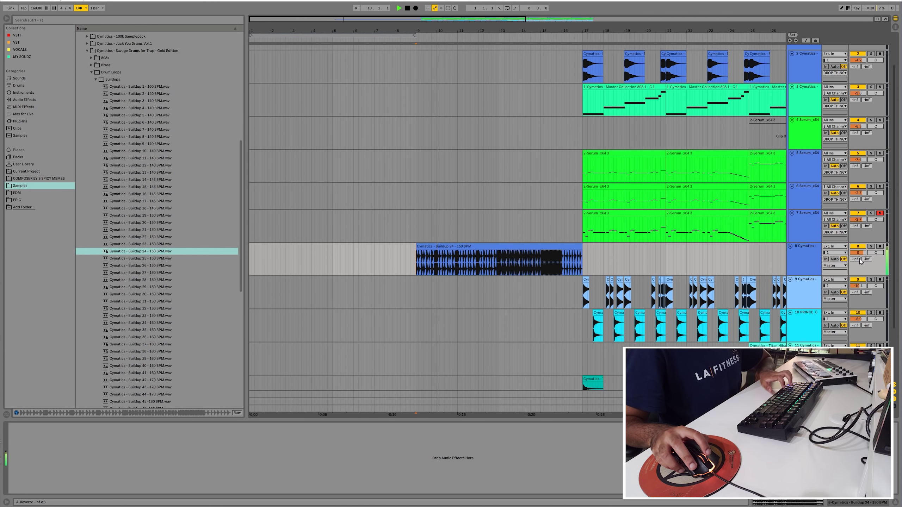
Lower the volume of the Buildup 24 loop's track and start recording into the arrangement
left_click_drag(857, 255, 857, 259)
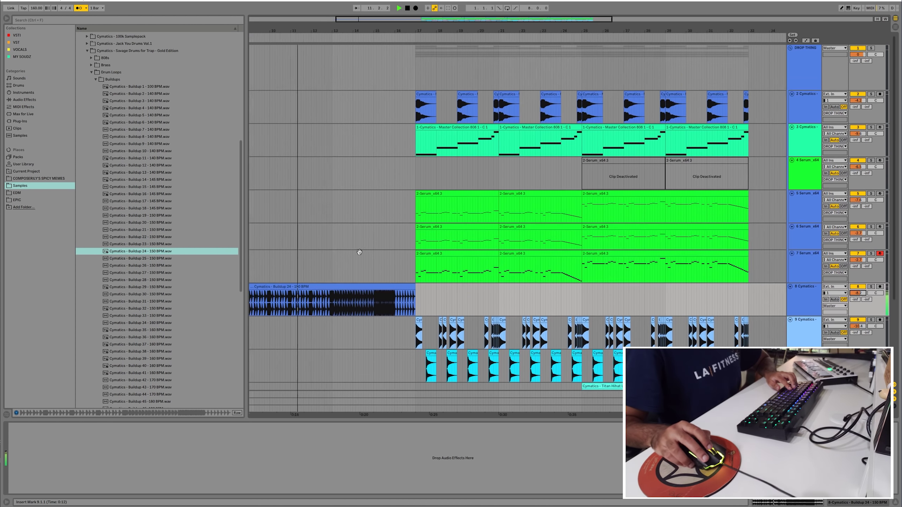
key("Up")
key("F9")
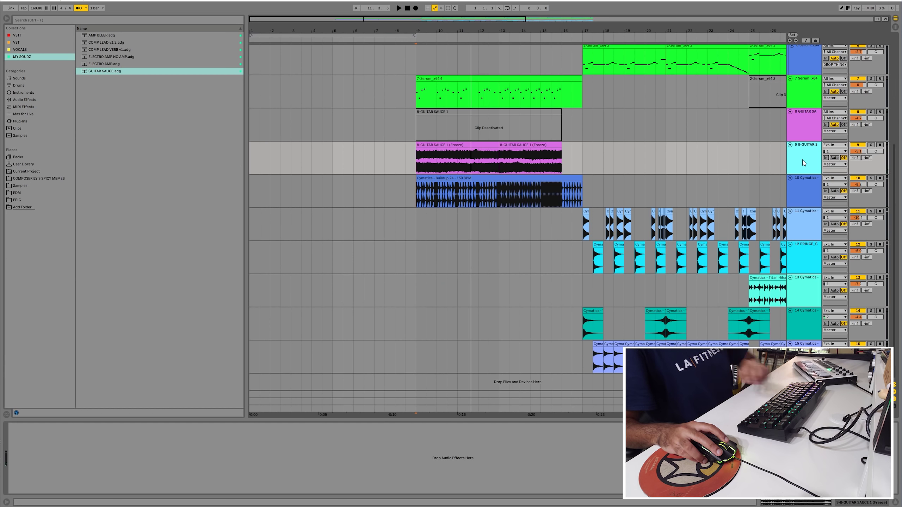
Insert a new audio track directly below the frozen guitar track
key("ctrl+t")
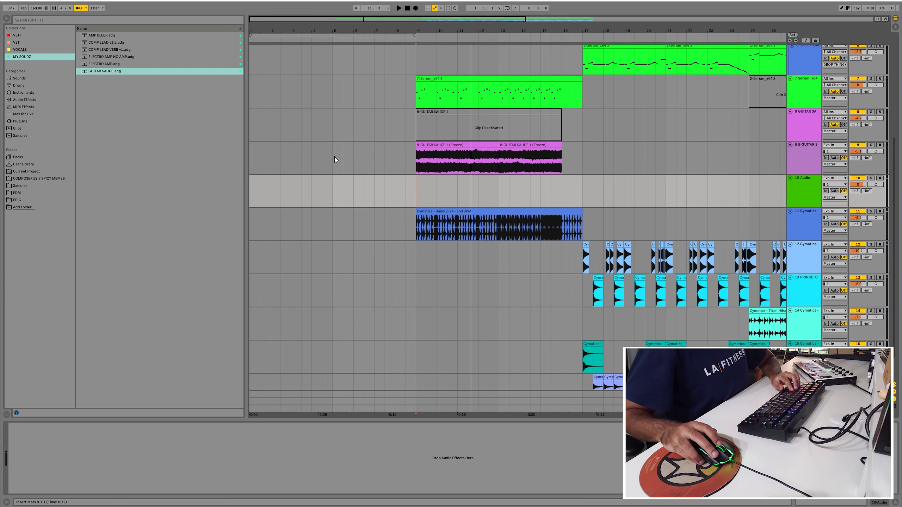
key("ctrl+alt+b")
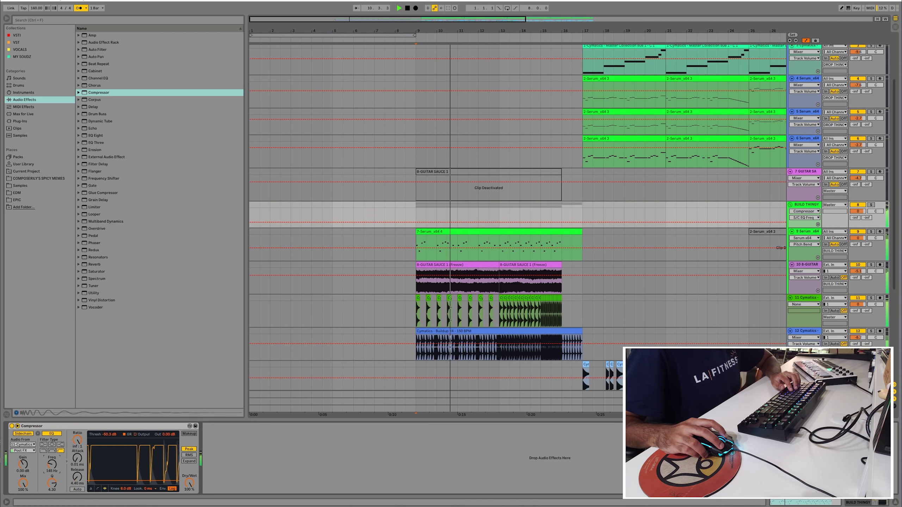
Lower the sidechain filter's Q in the BUILD THINGY group's Compressor and stop playback
left_click_drag(52, 483, 52, 490)
scroll(437, 249, "down", 2)
key("space")
Record a Serum part from bar 9 on a new MIDI track inside the build group
left_click(437, 228)
left_click(796, 242)
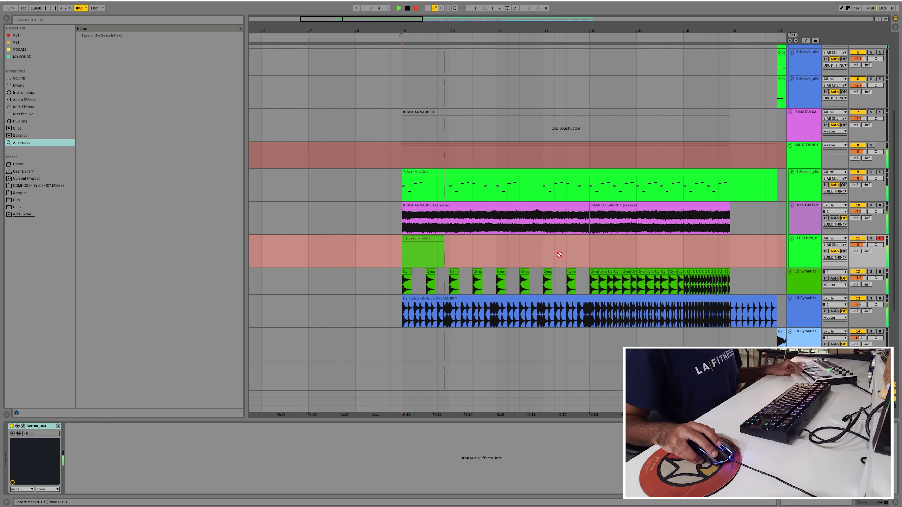
key("space")
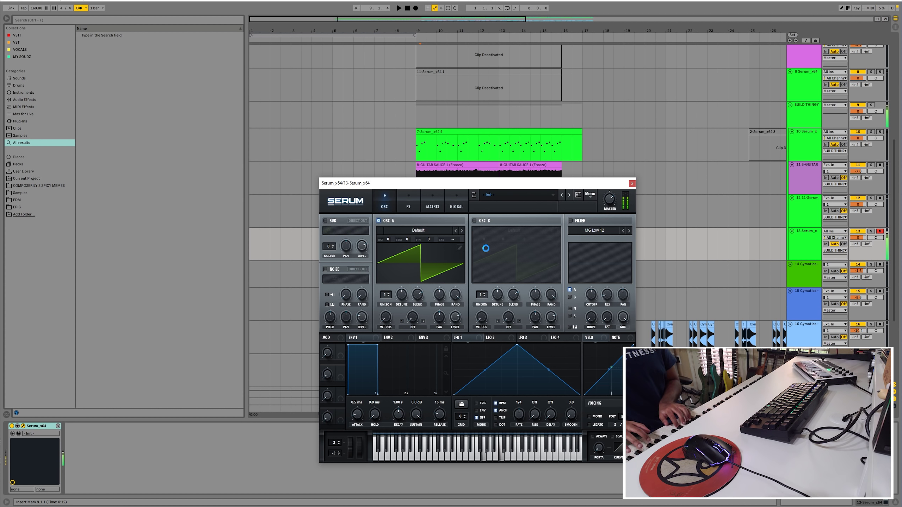
Load the analog Basic Shapes wavetable into oscillator A of the new Serum and open its effects page
left_click_drag(442, 186, 362, 194)
left_click(311, 240)
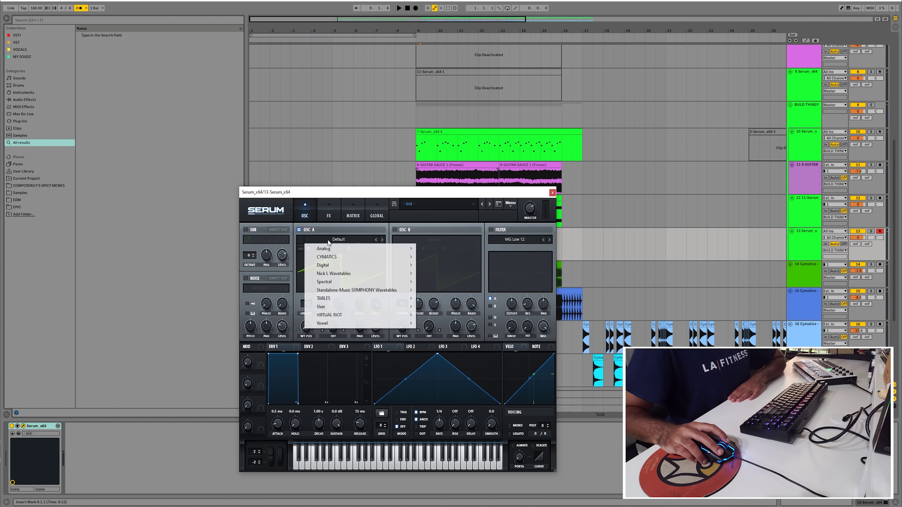
mouse_move(353, 256)
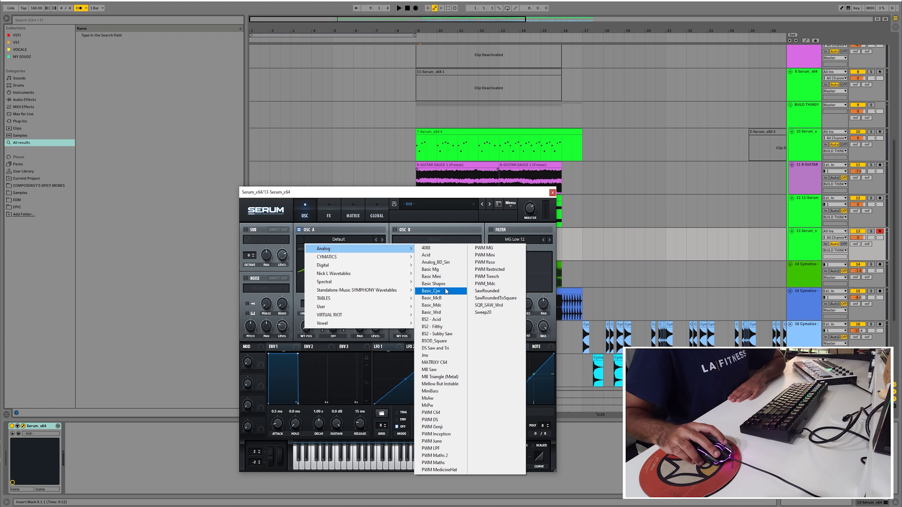
left_click(433, 283)
left_click(329, 213)
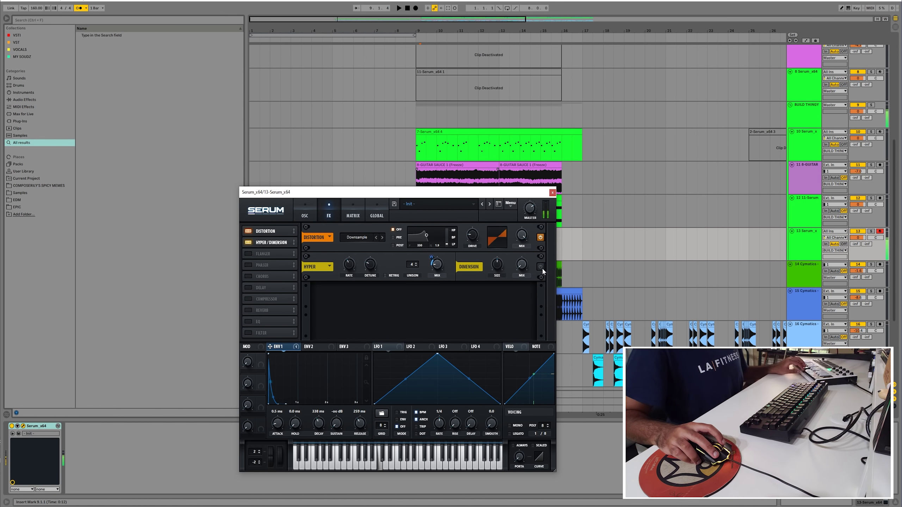
Hide the Serum plug-in window and start recording the fast synth part in the build
key("ctrl+alt+p")
key("F9")
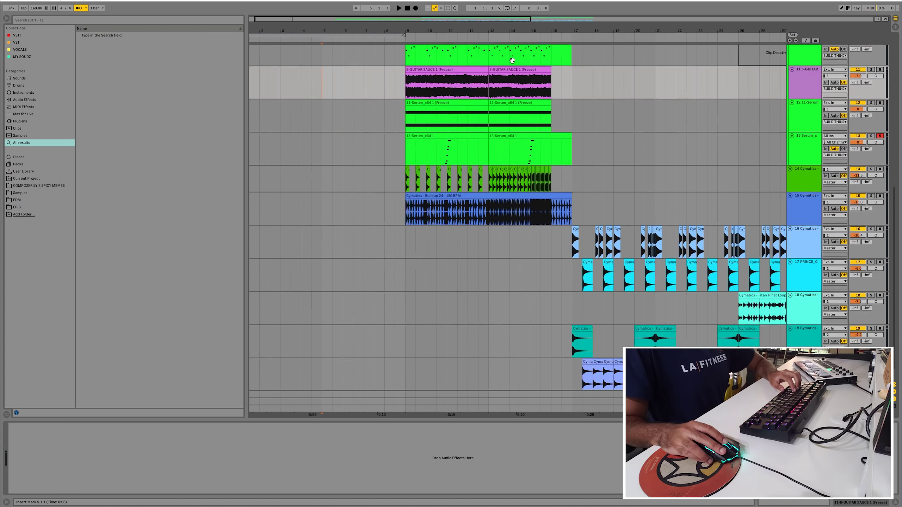
Hide the automation lanes and load Kontakt on the new MIDI track above the guitar track
scroll(512, 61, "up", 5)
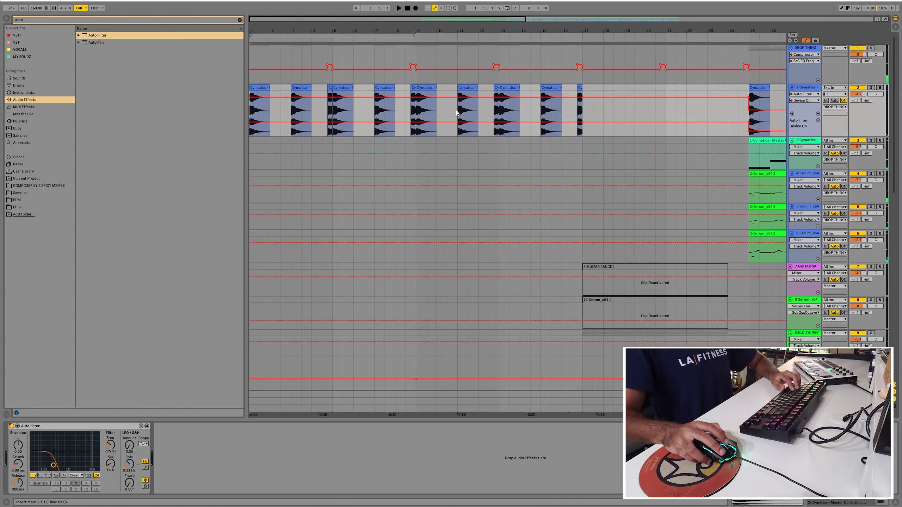
key("a")
key("a")
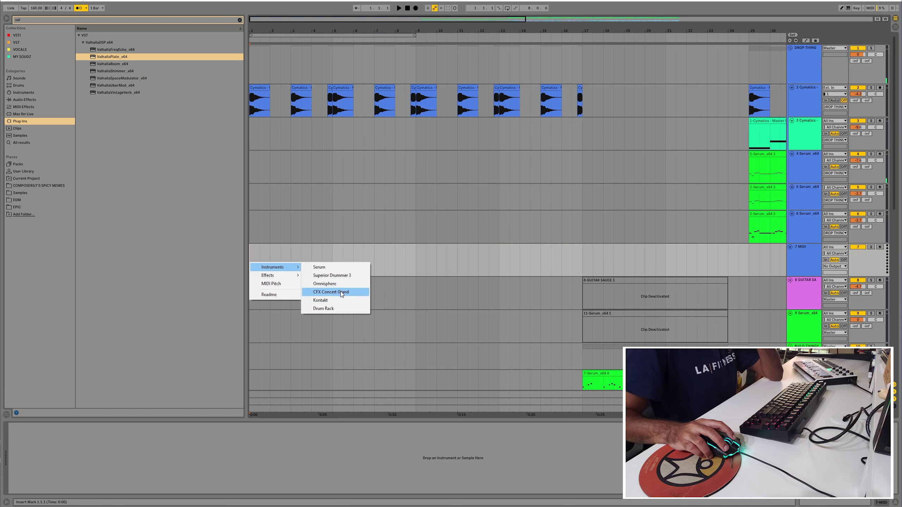
left_click(338, 284)
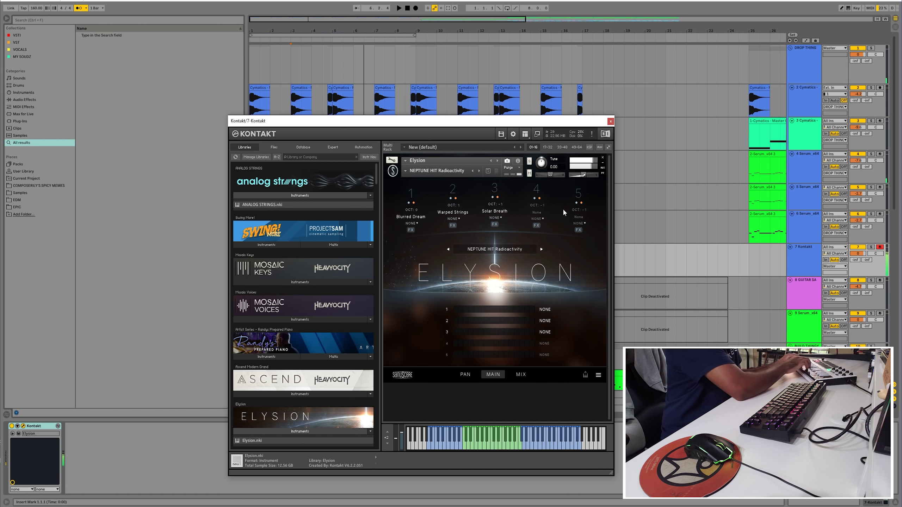
Record the Elysion part from bar 1 on the Kontakt track
left_click(339, 273)
key("F9")
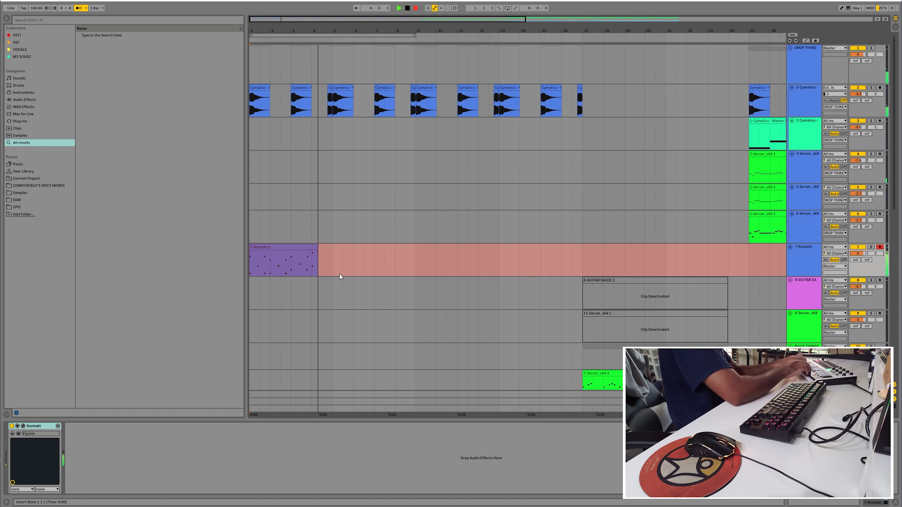
key("space")
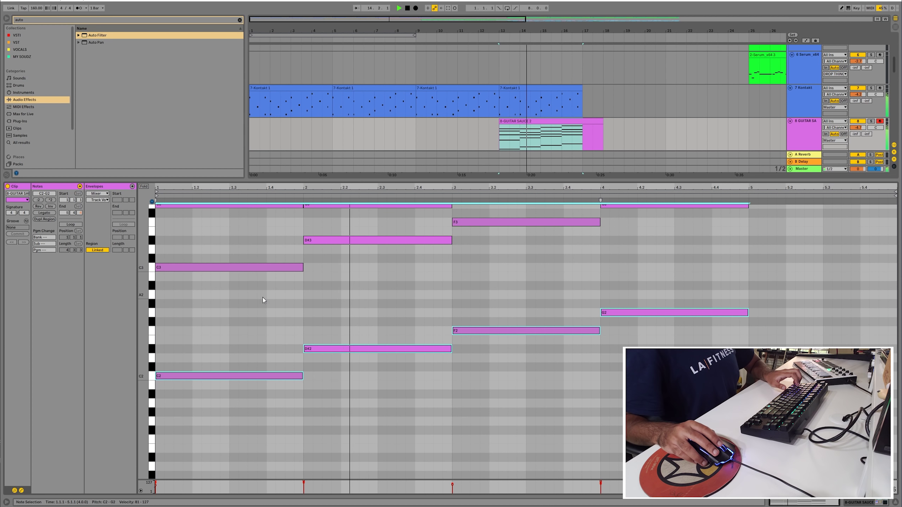
key("shift+Tab")
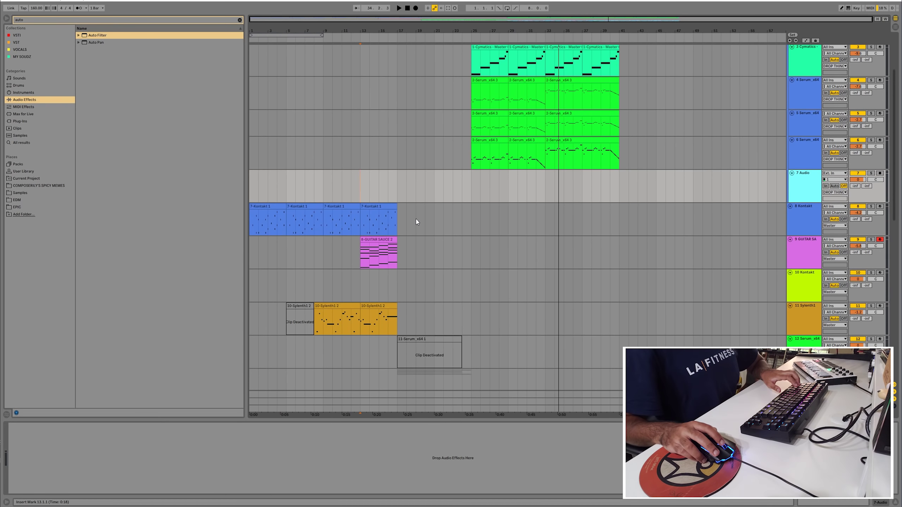
scroll(568, 165, "down", 3)
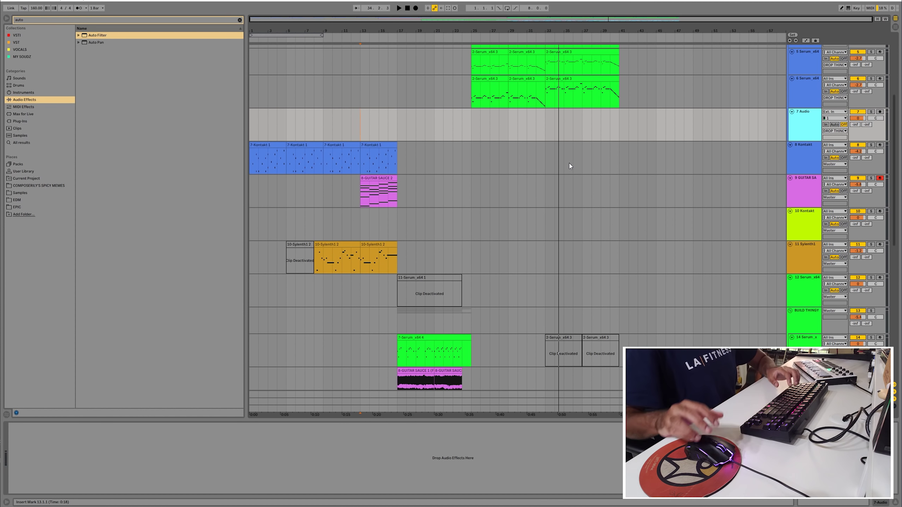
scroll(338, 284, "up", 4)
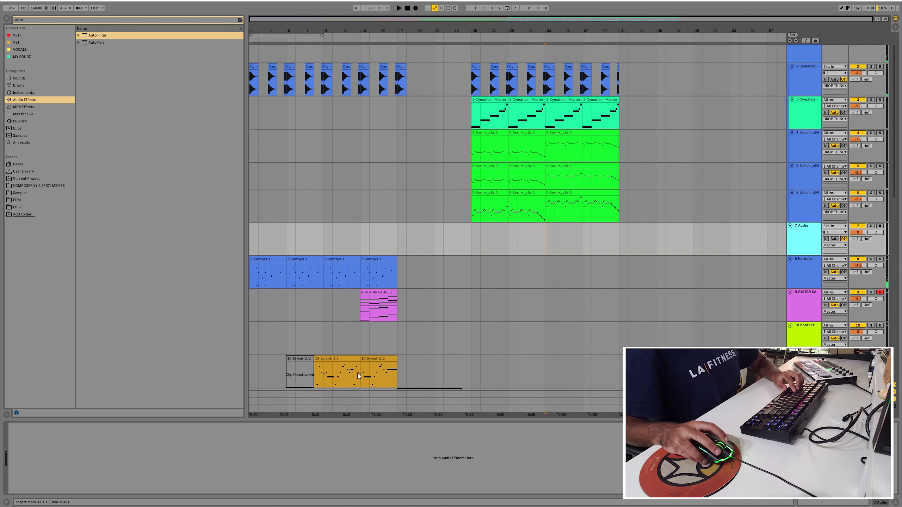
key("alt+Tab")
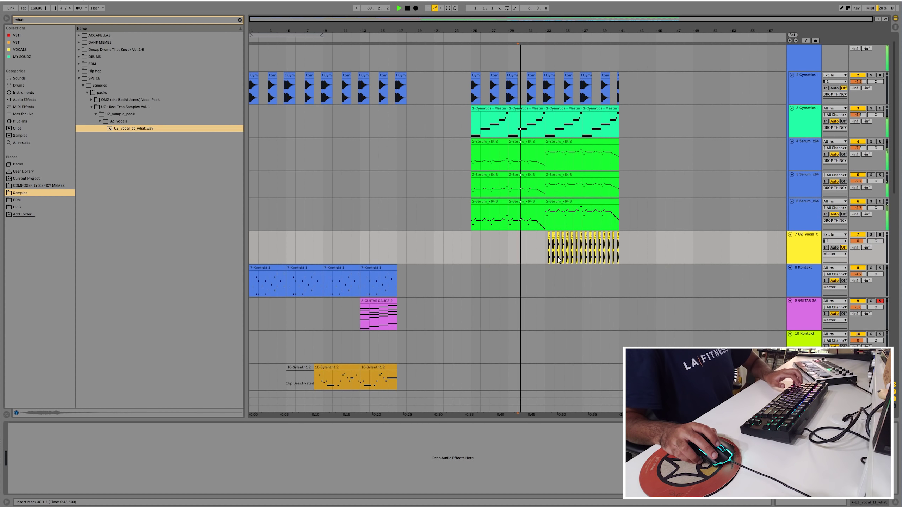
Listen to the repeated "what" vocal samples against the second half of the drop and stop playback
scroll(558, 259, "up", 5)
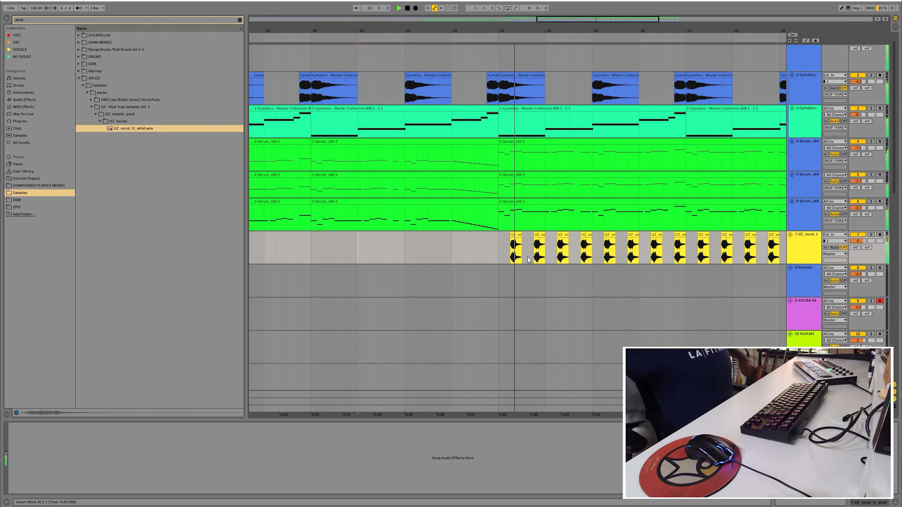
key("space")
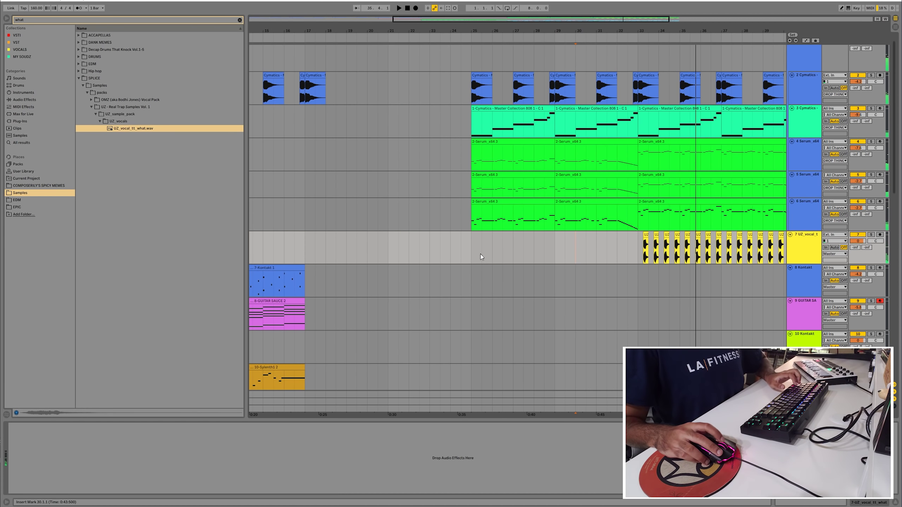
left_click(480, 253)
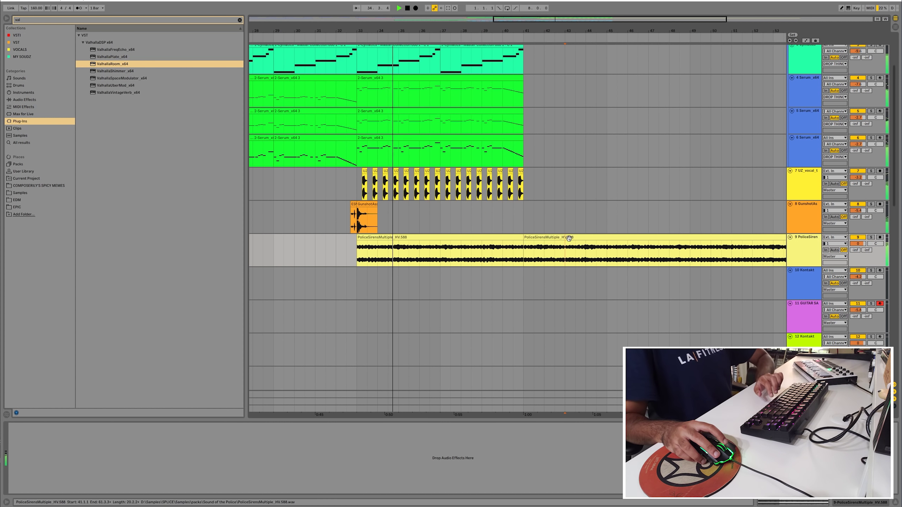
Delete the second police siren clip, starting at bar 41, and save the set
left_click(569, 239)
key("Delete")
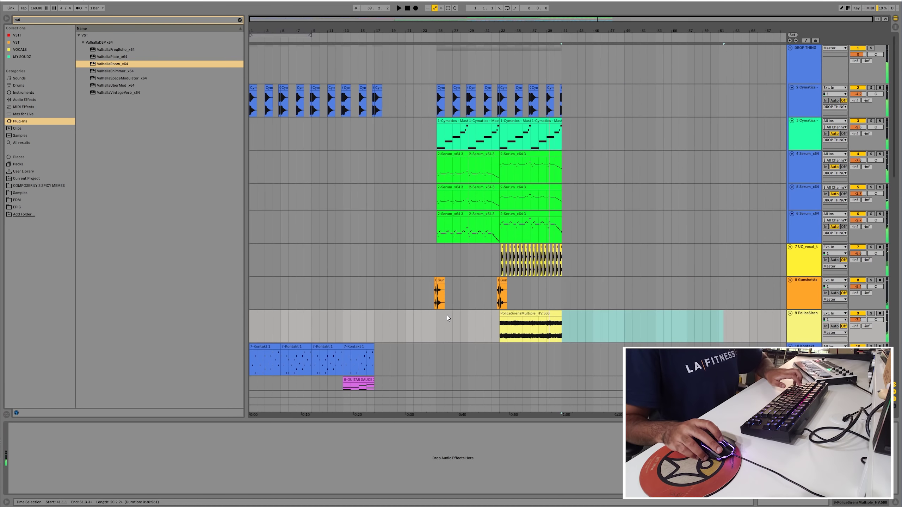
scroll(447, 315, "down", 4)
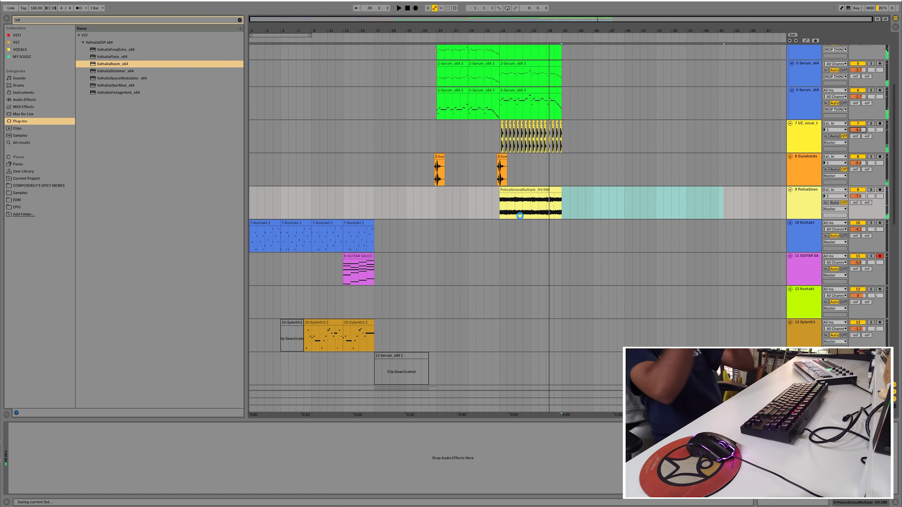